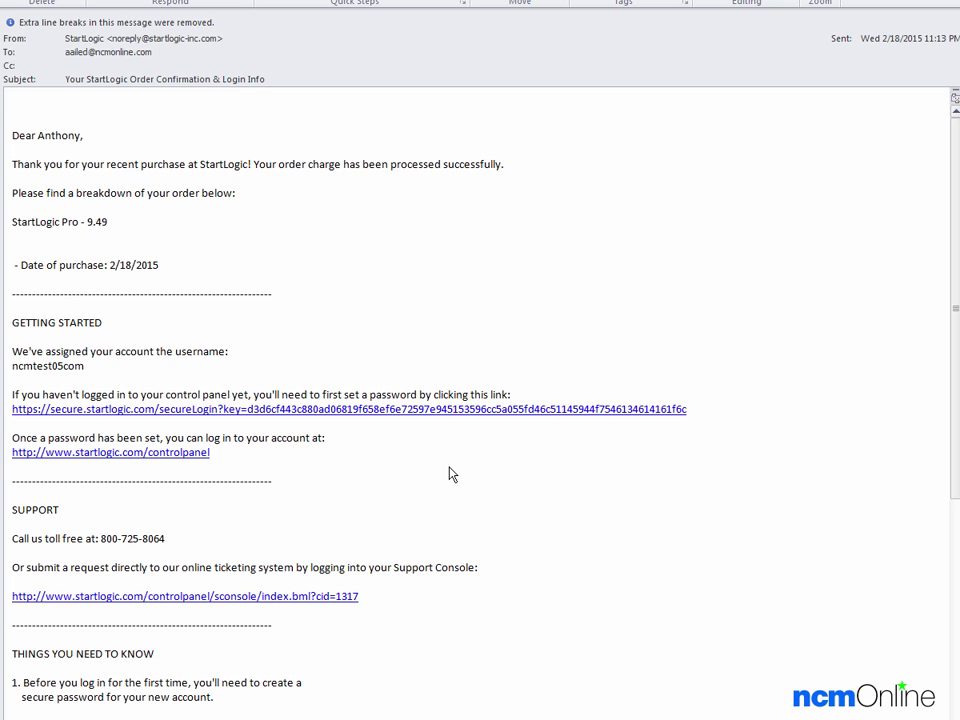
# Step: Follow the startlogic.com/controlpanel link in the StartLogic order confirmation email
pyautogui.click(175, 456)
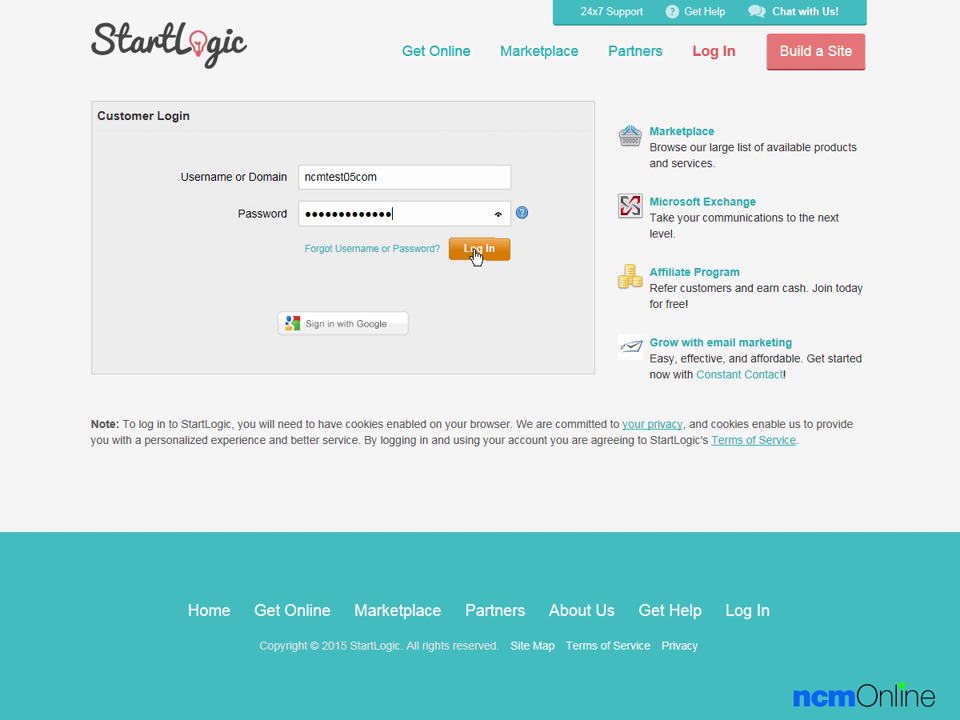
# Step: Log in to StartLogic, enter MOJO Marketplace, and show the One Click Installs catalogue
pyautogui.click(476, 254)
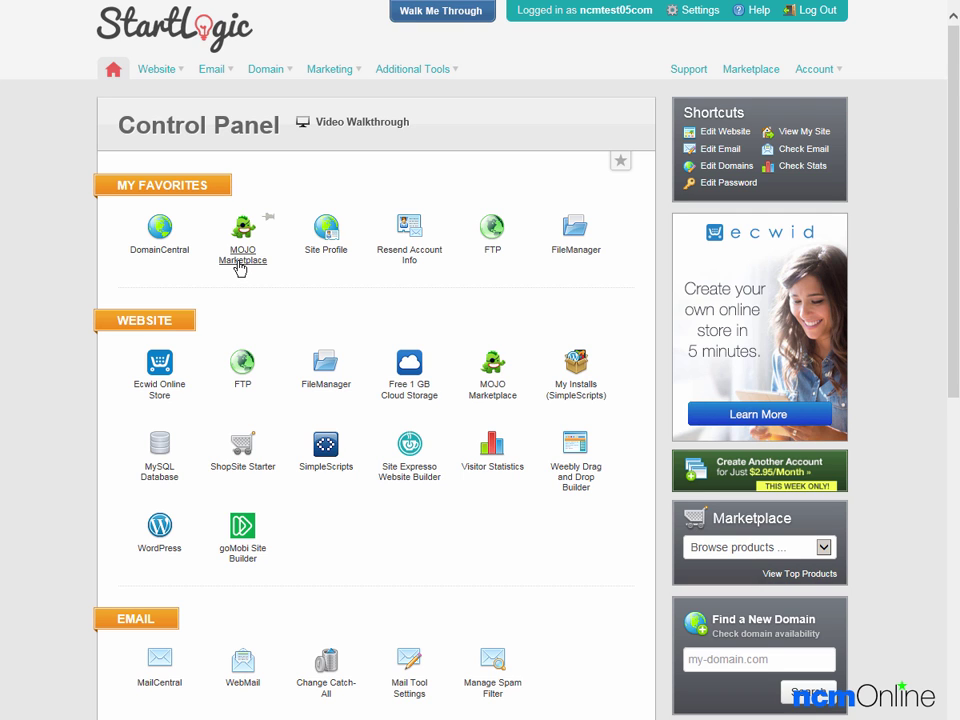
pyautogui.click(240, 258)
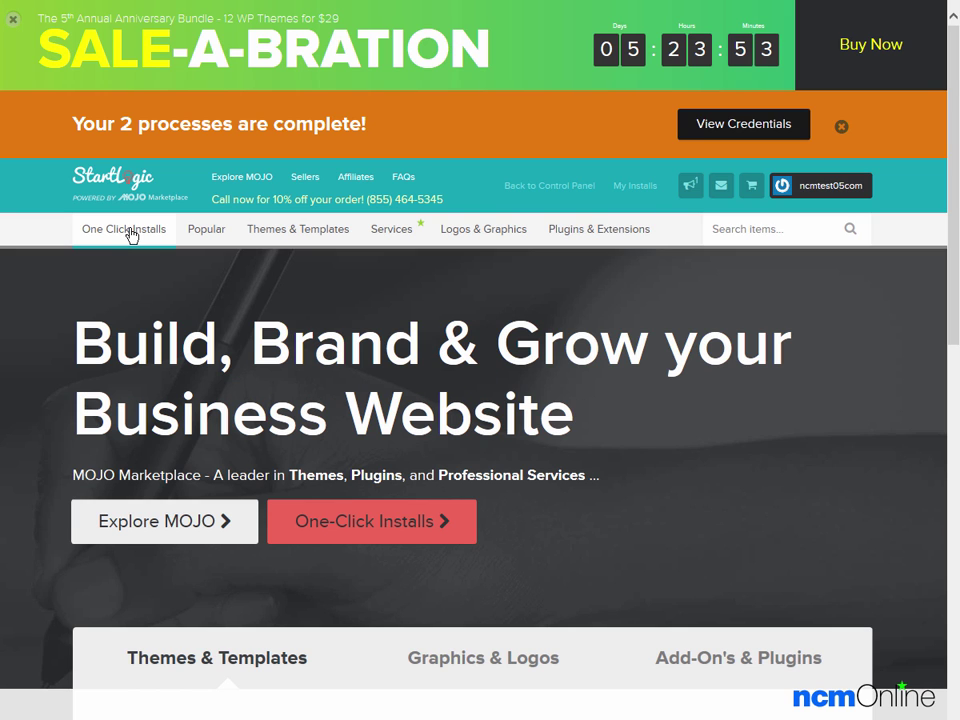
pyautogui.click(130, 235)
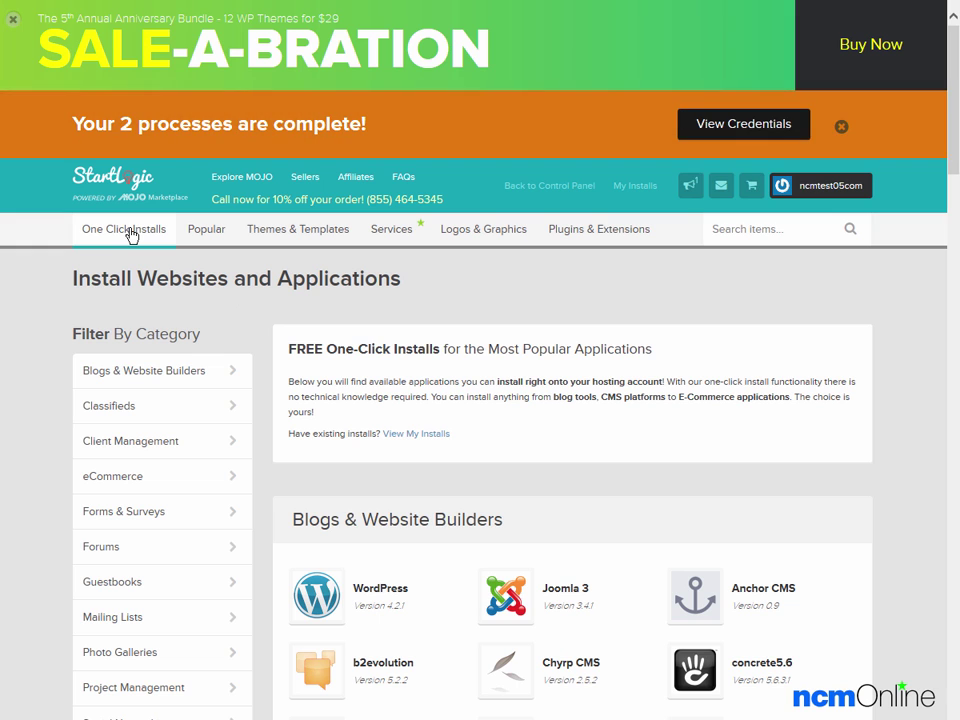
# Step: Choose WordPress under Blogs & Website Builders and start its free install
pyautogui.scroll(-3, 381, 482)
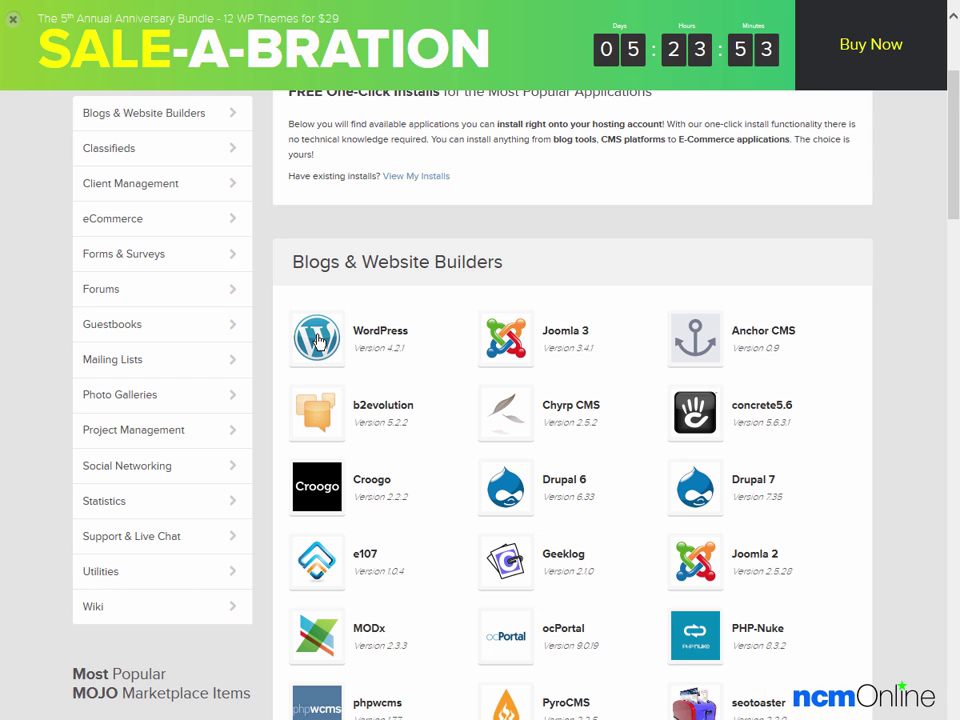
pyautogui.click(318, 341)
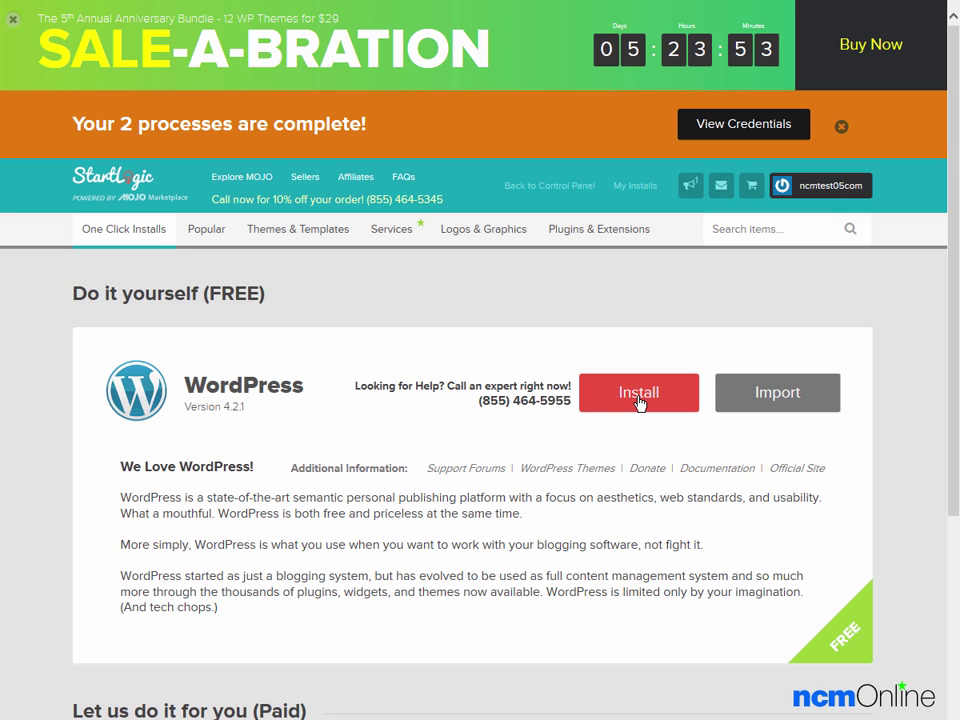
pyautogui.click(639, 398)
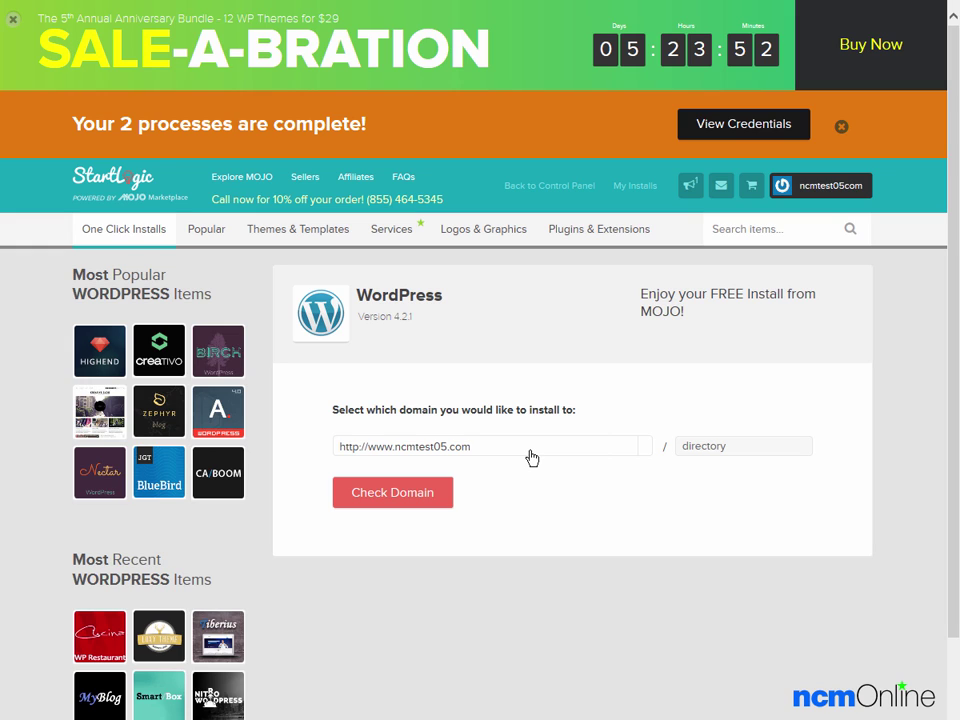
# Step: Check the domain with a blank install directory, accept overwriting existing files, and show advanced options
pyautogui.click(703, 450)
pyautogui.click(686, 487)
pyautogui.click(390, 496)
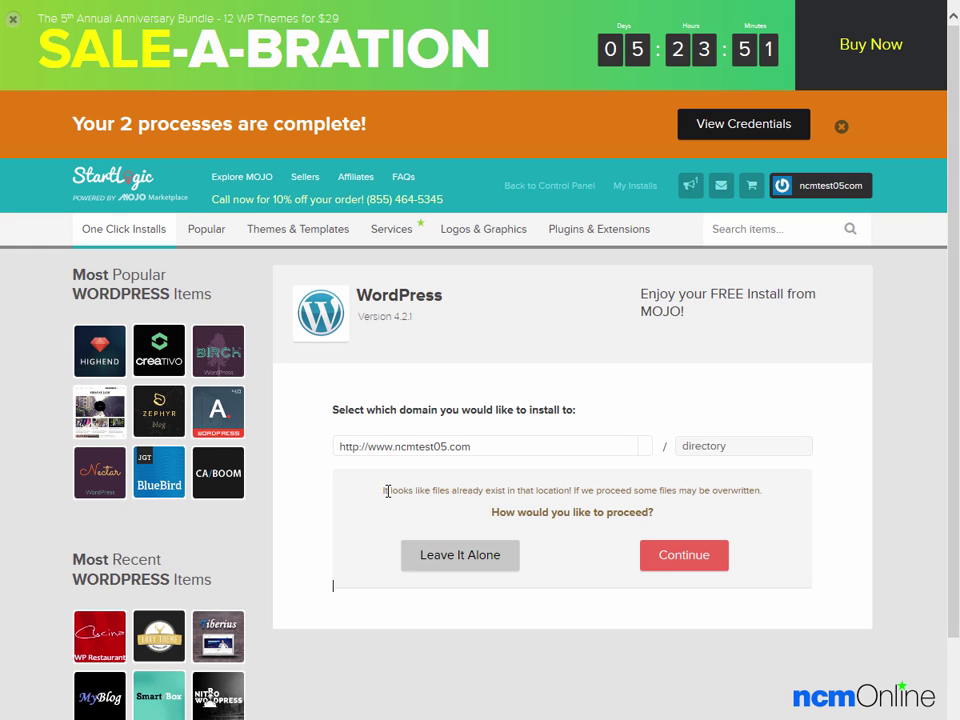
pyautogui.click(677, 562)
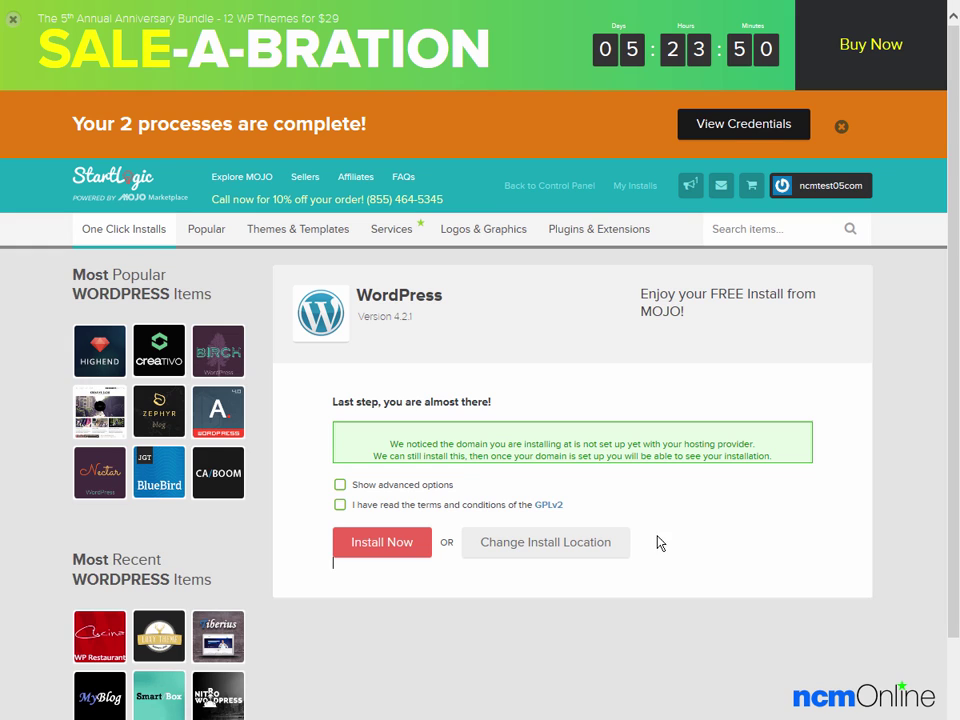
pyautogui.click(340, 484)
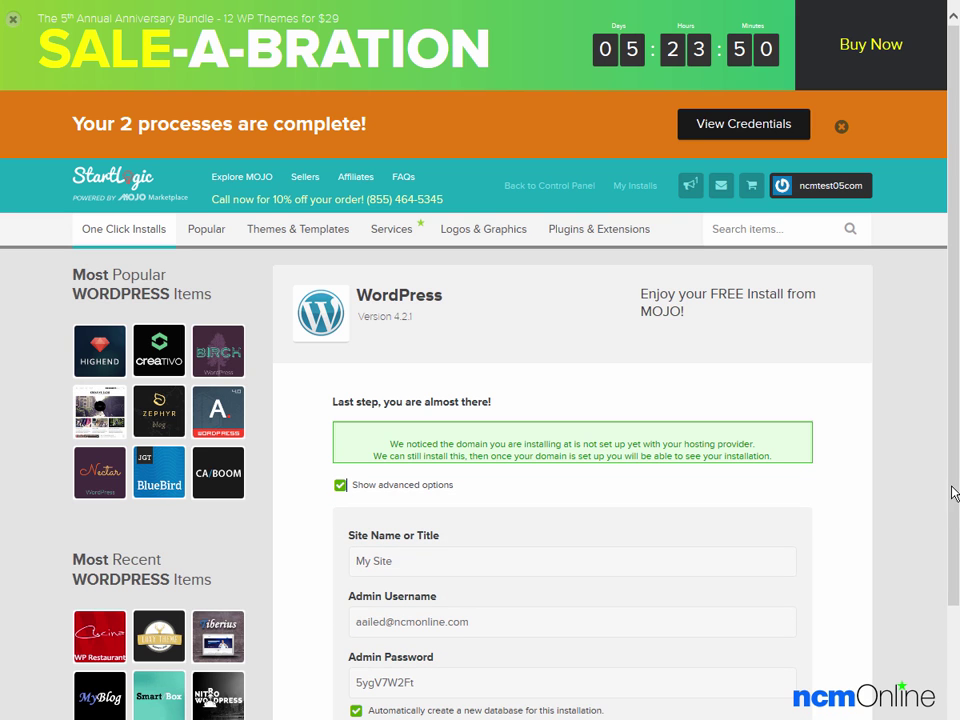
# Step: Replace the default site title 'My Site' with 'NCM Test Site'
pyautogui.scroll(-3, 945, 540)
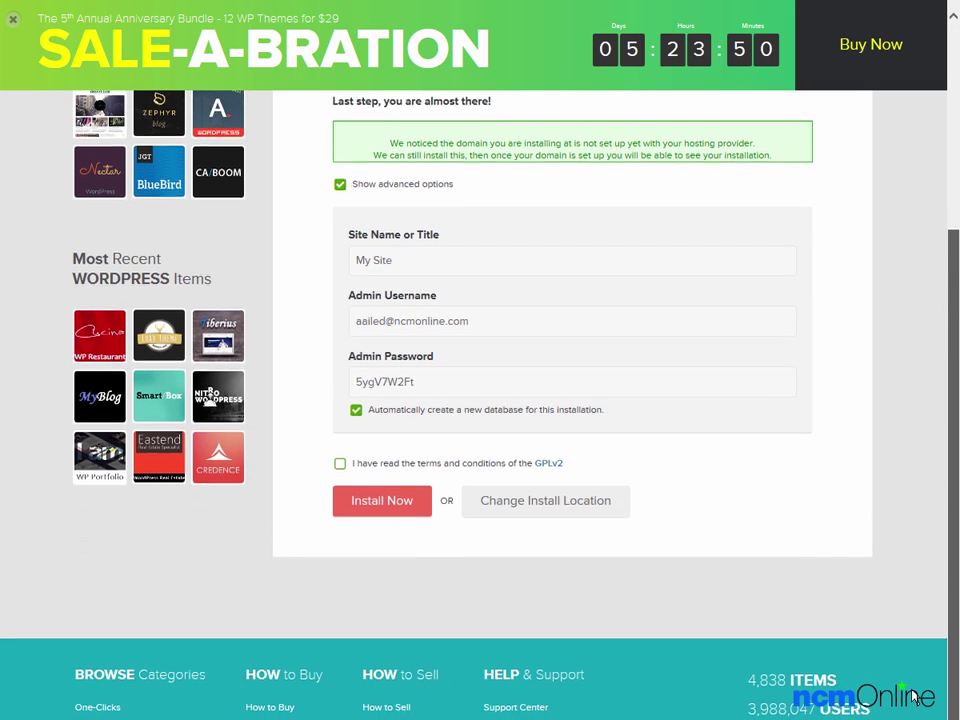
pyautogui.click(412, 265)
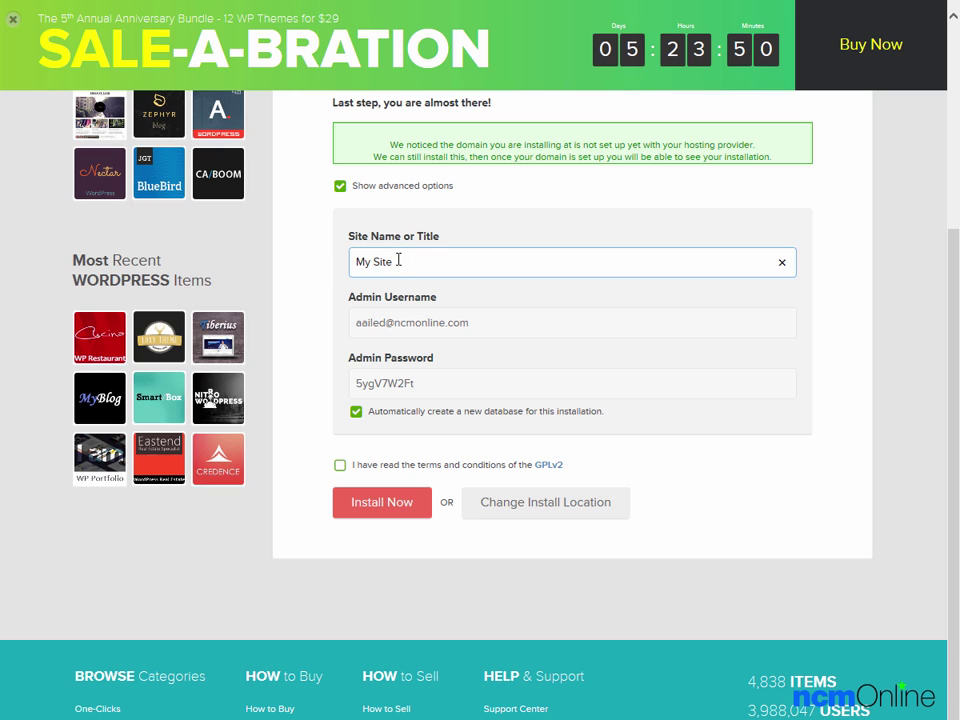
pyautogui.moveTo(412, 265); pyautogui.dragTo(340, 262)
pyautogui.press('BackSpace')
pyautogui.write('NCM Test Site')
pyautogui.press('Tab')
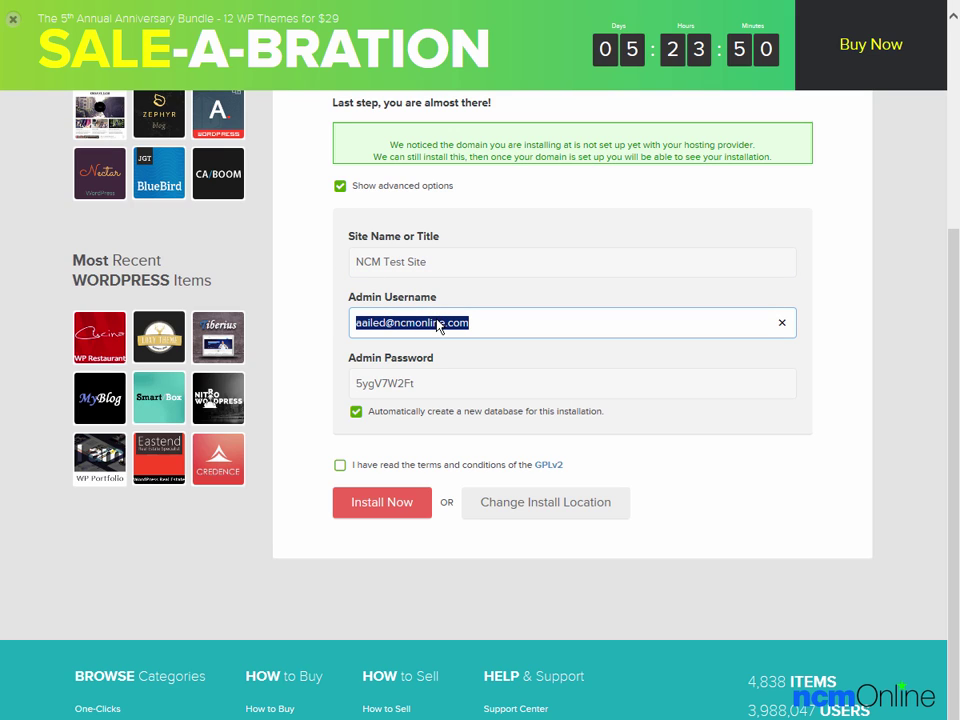
# Step: Copy the generated admin password for later use
pyautogui.click(429, 383)
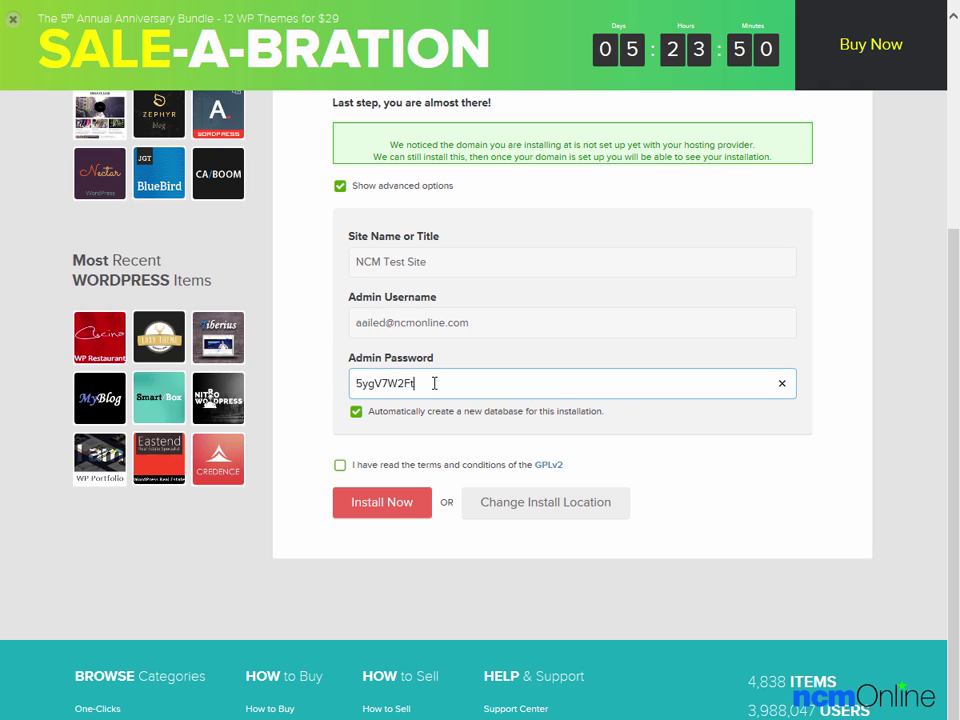
pyautogui.moveTo(421, 382); pyautogui.dragTo(326, 377)
pyautogui.rightClick(382, 385)
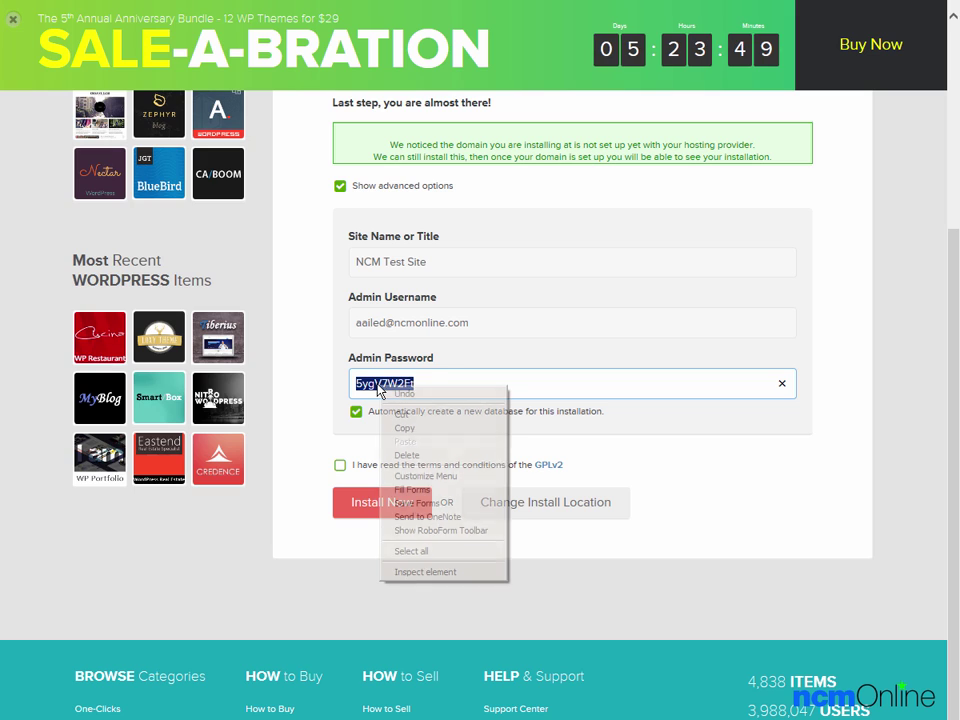
pyautogui.click(395, 430)
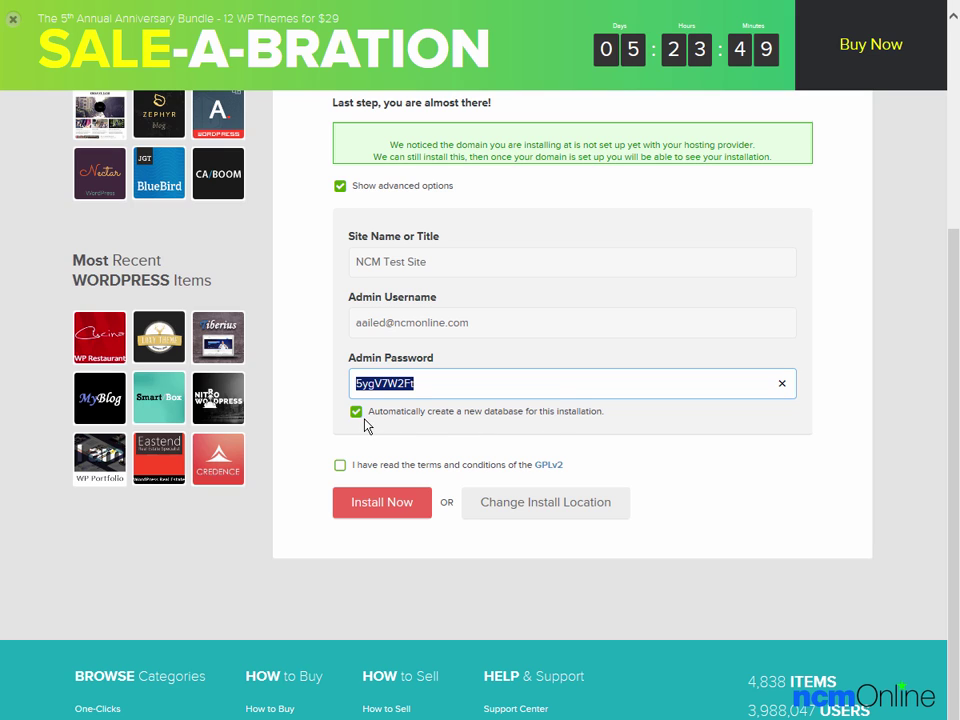
# Step: Accept the GPLv2 terms and start the WordPress installation
pyautogui.click(341, 465)
pyautogui.click(340, 465)
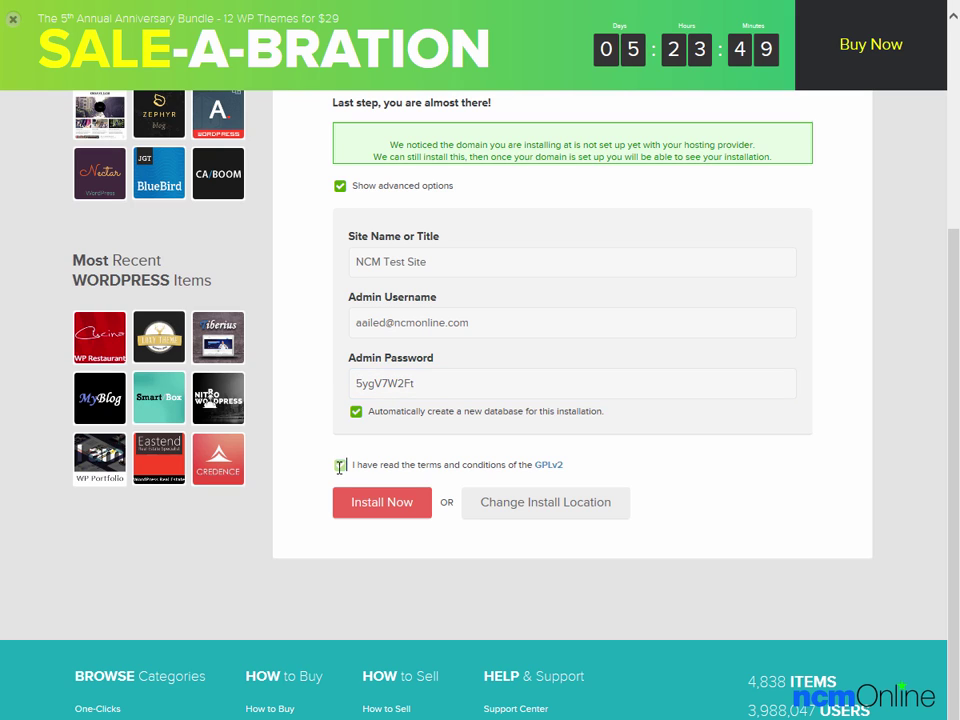
pyautogui.click(372, 505)
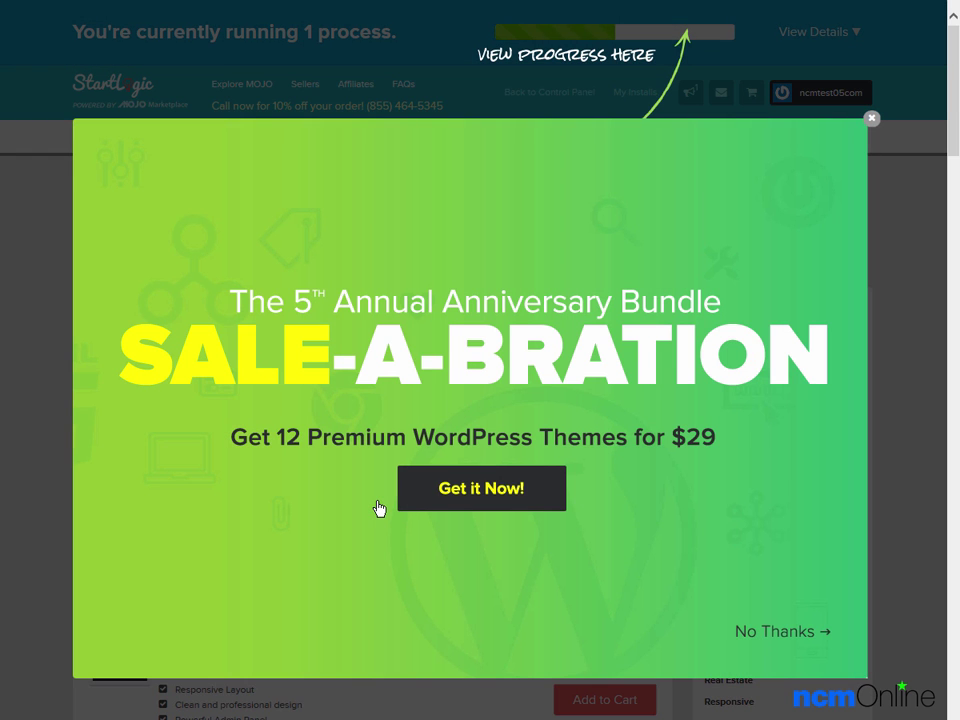
# Step: Dismiss the sale popup, wait for the install, then open the completed WordPress alert
pyautogui.click(873, 122)
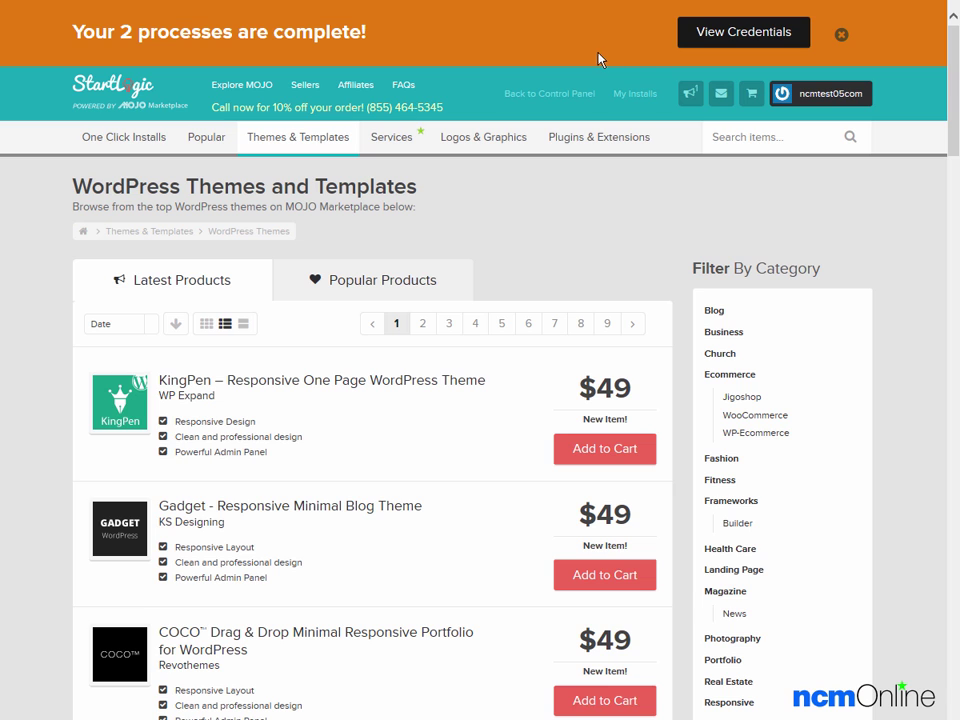
pyautogui.click(740, 42)
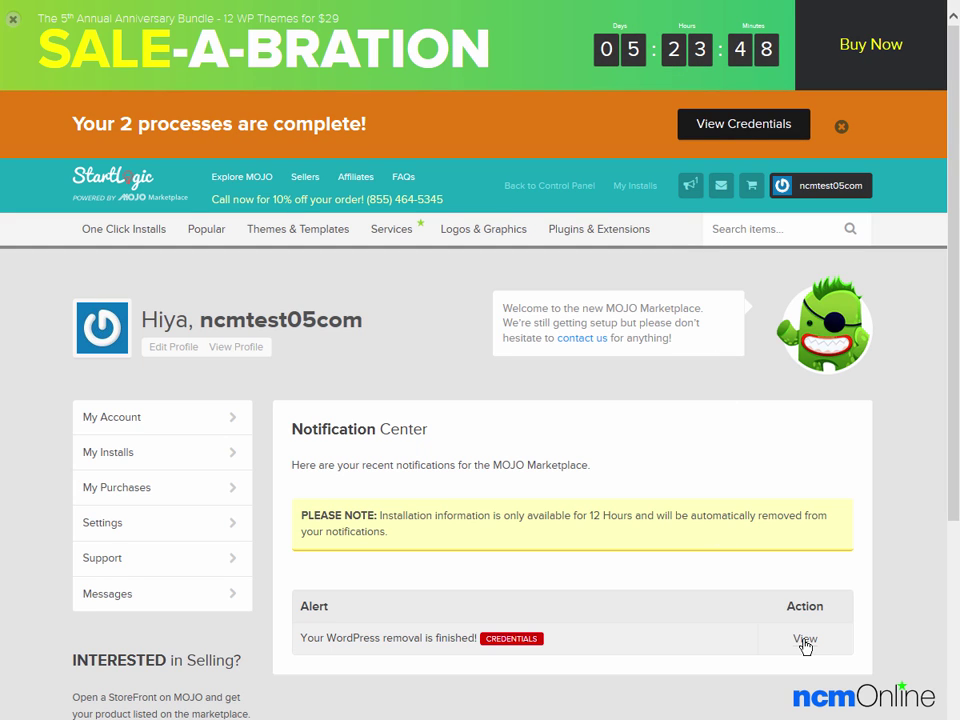
pyautogui.click(804, 639)
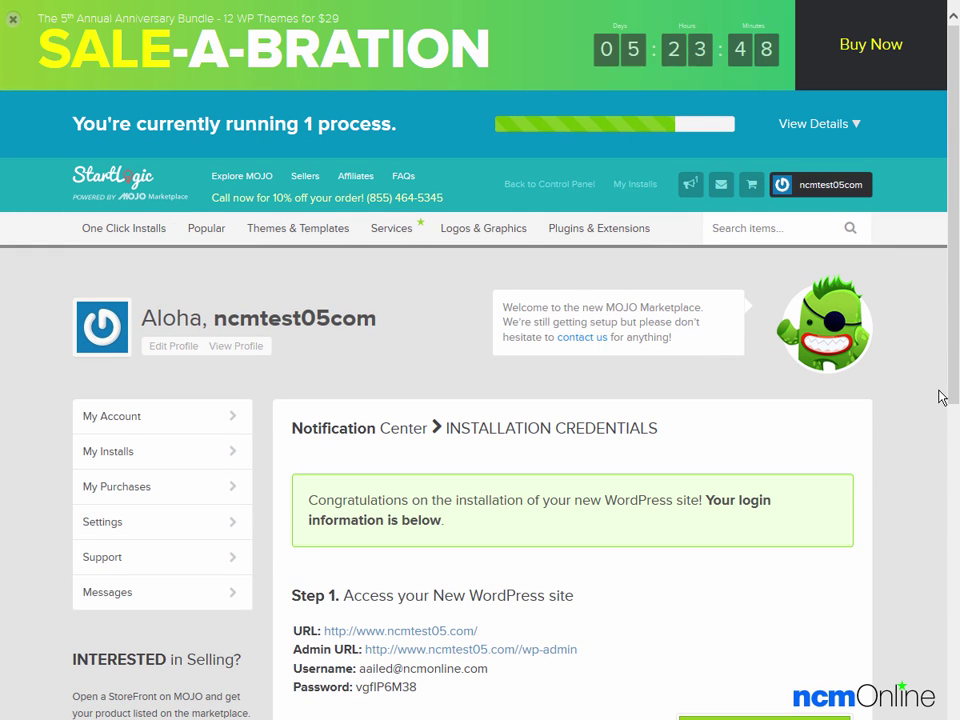
# Step: Scroll to the installation login details and follow the new site's Admin URL
pyautogui.moveTo(951, 386); pyautogui.dragTo(952, 552)
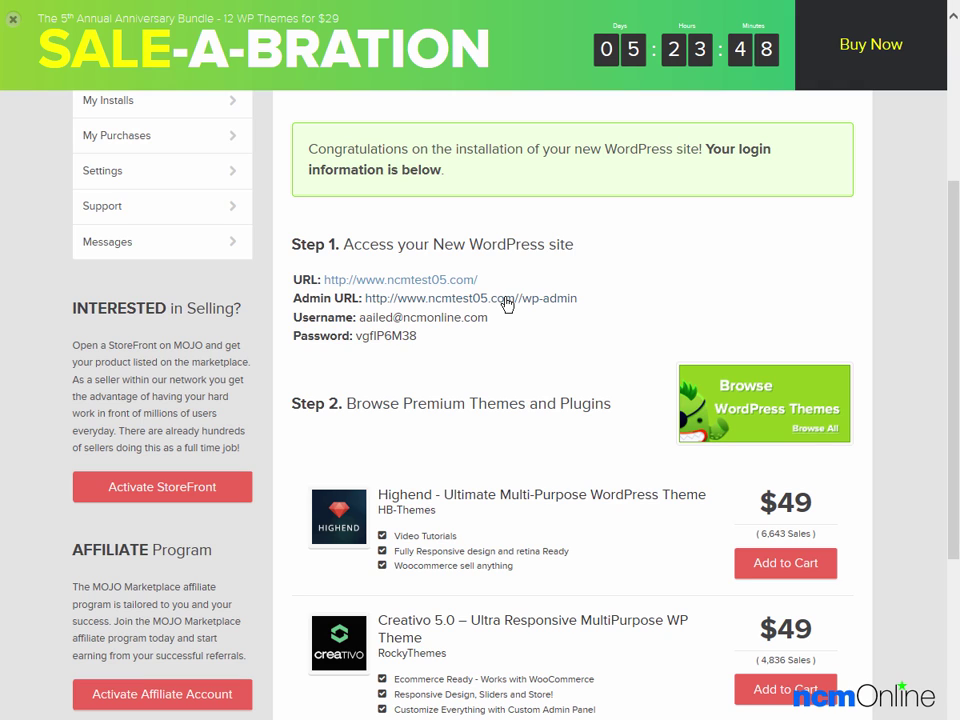
pyautogui.click(507, 300)
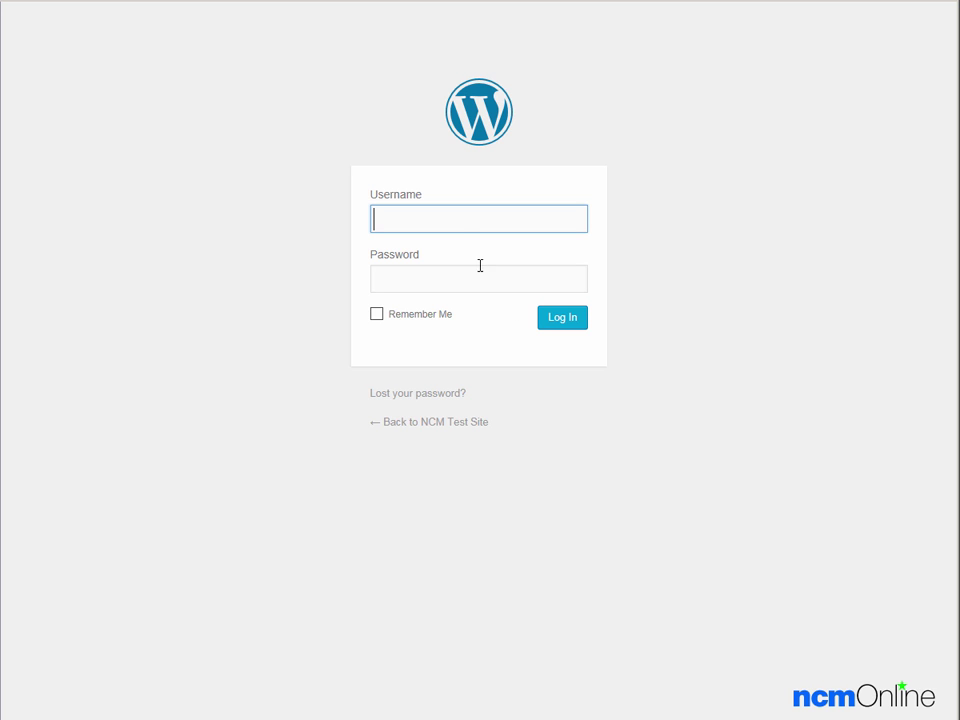
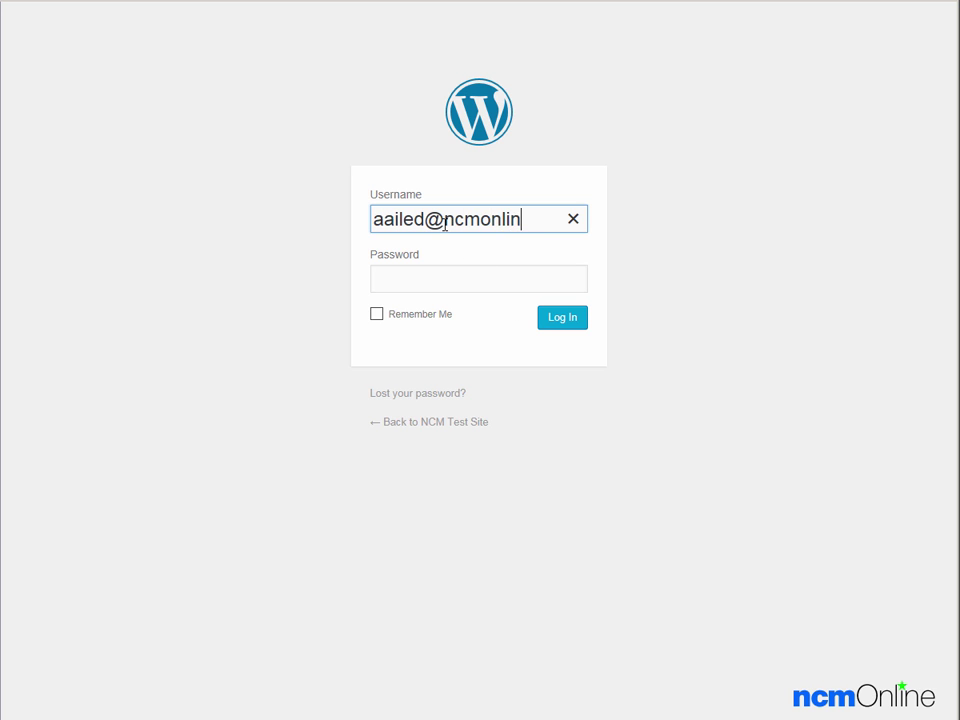
# Step: Log in to WordPress with the admin e-mail username and the copied password
pyautogui.press('Tab')
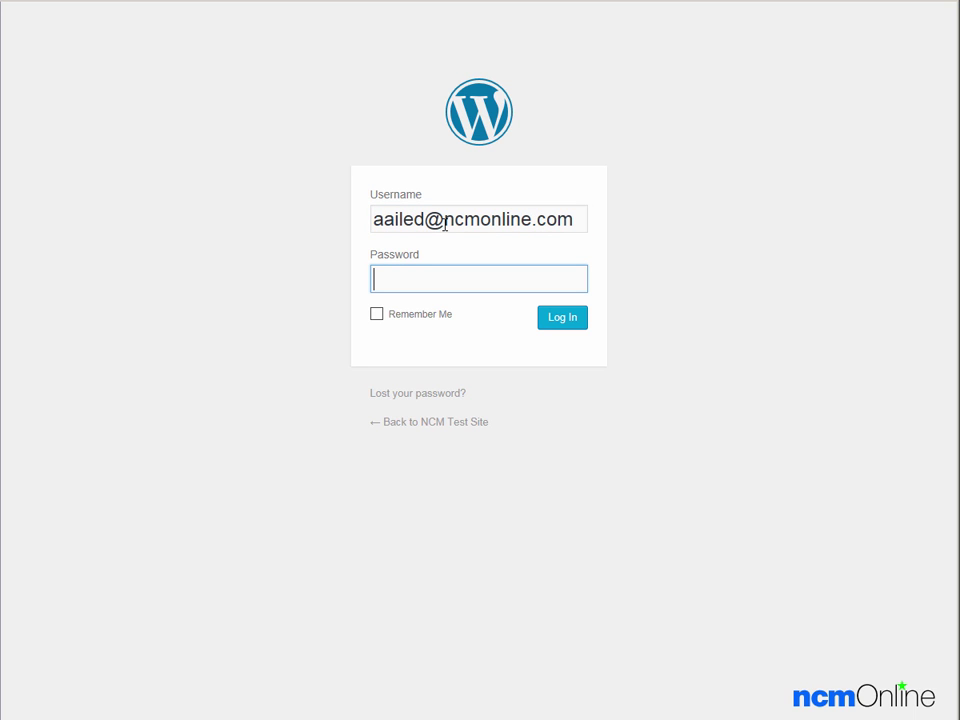
pyautogui.hotkey('ctrl', 'v')
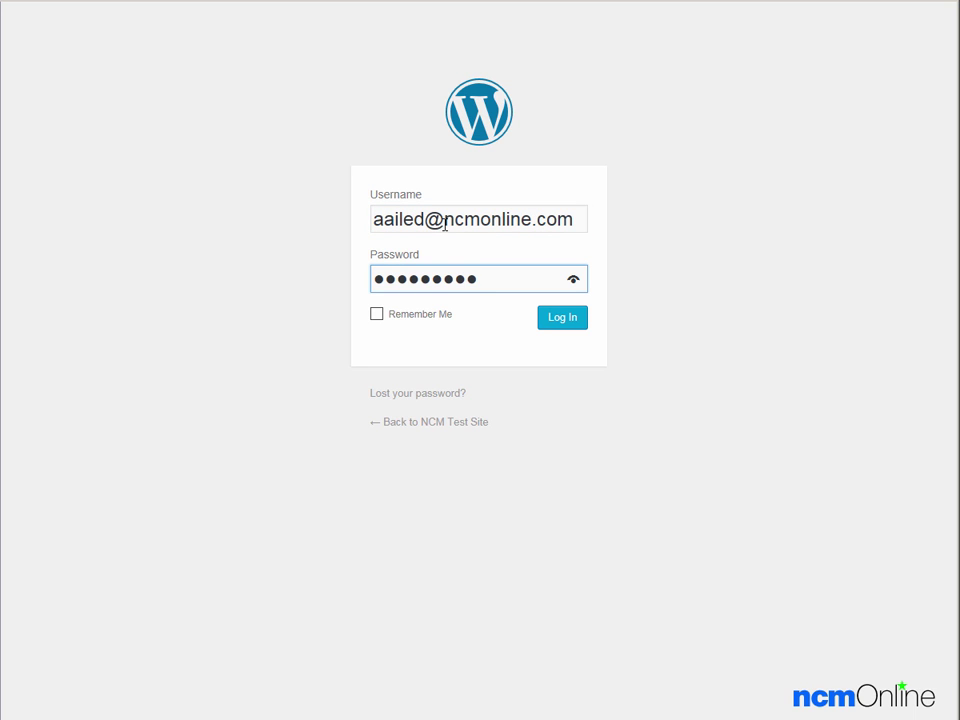
pyautogui.click(558, 320)
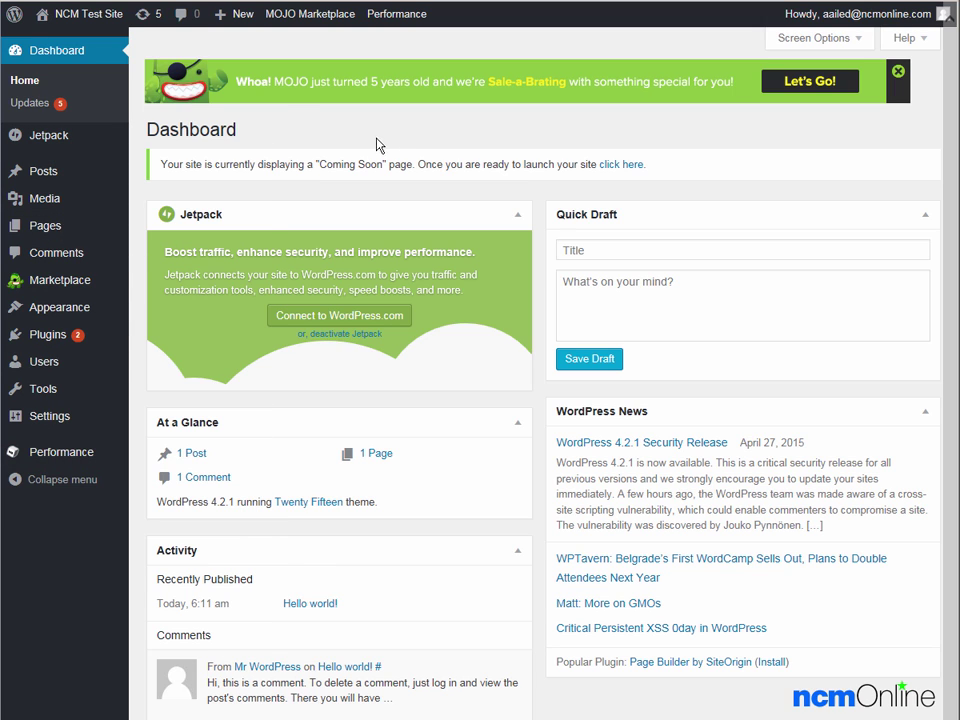
# Step: Create a new blank post via + New, click into its title and body, then view the site
pyautogui.moveTo(229, 18)
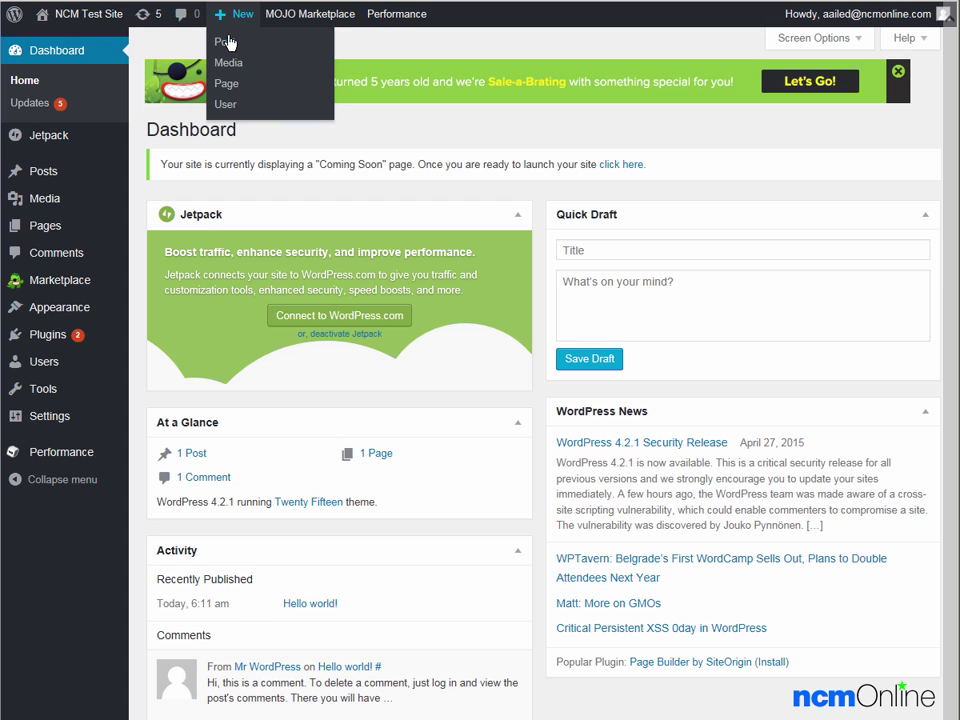
pyautogui.click(228, 43)
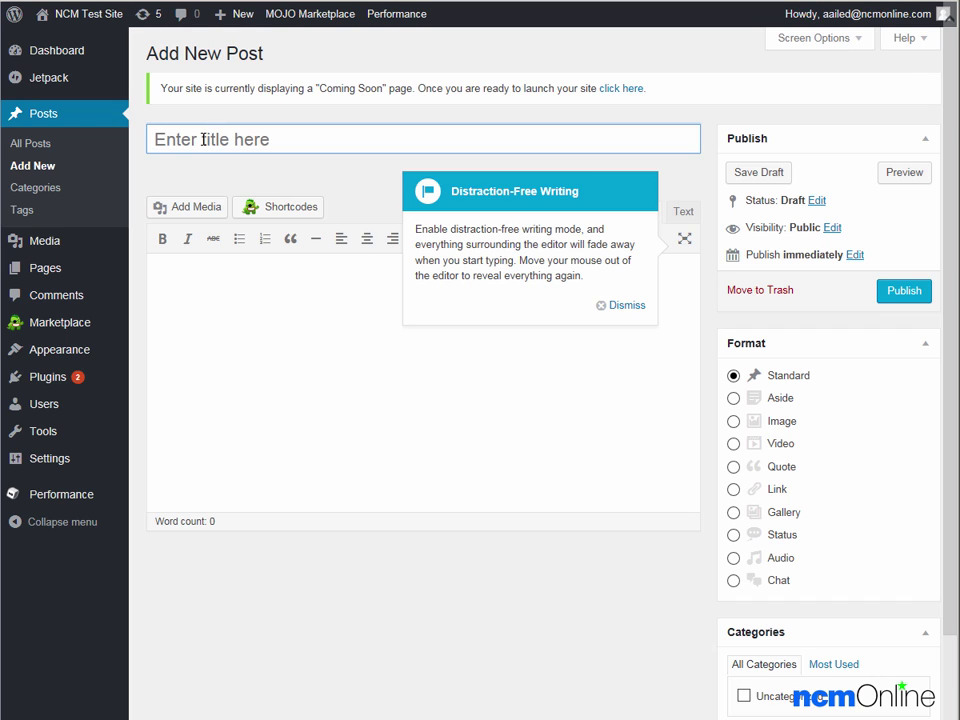
pyautogui.click(202, 140)
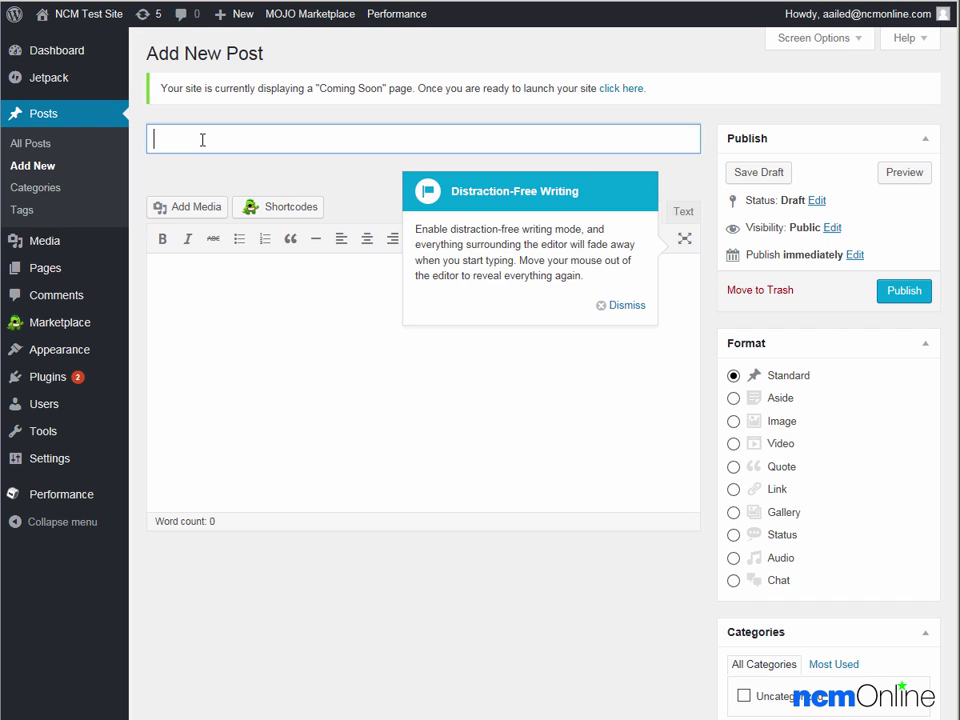
pyautogui.click(196, 295)
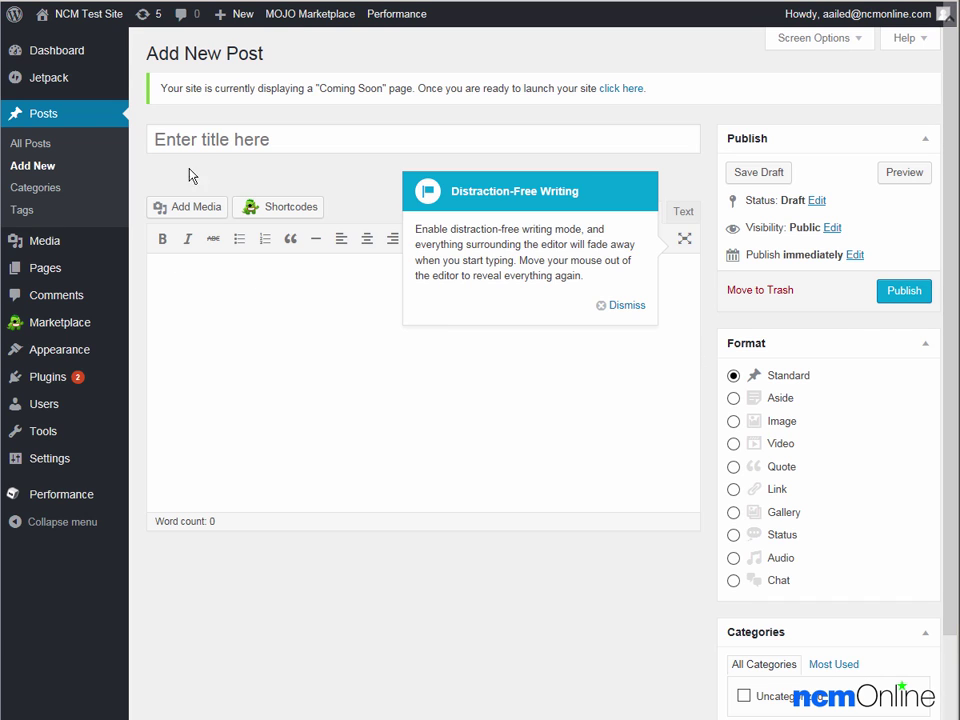
pyautogui.moveTo(78, 12)
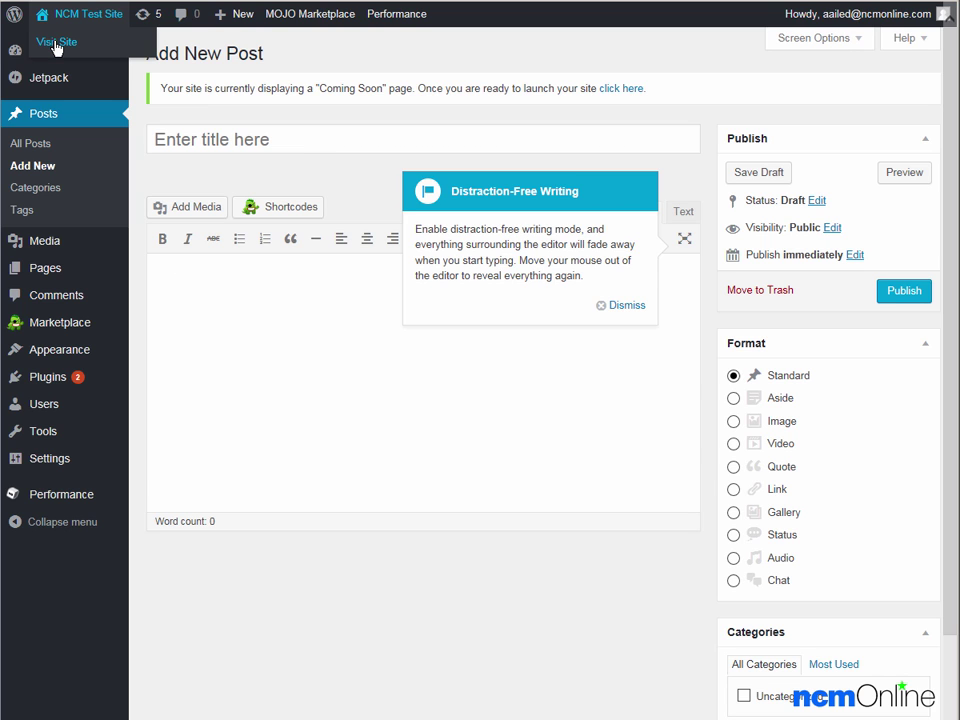
pyautogui.click(56, 44)
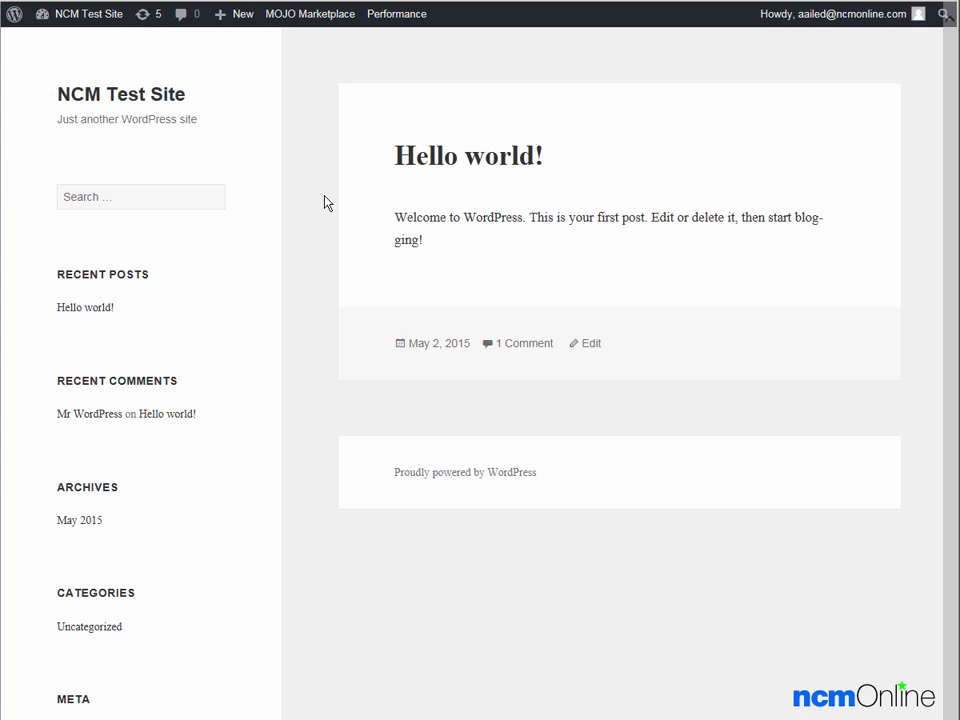